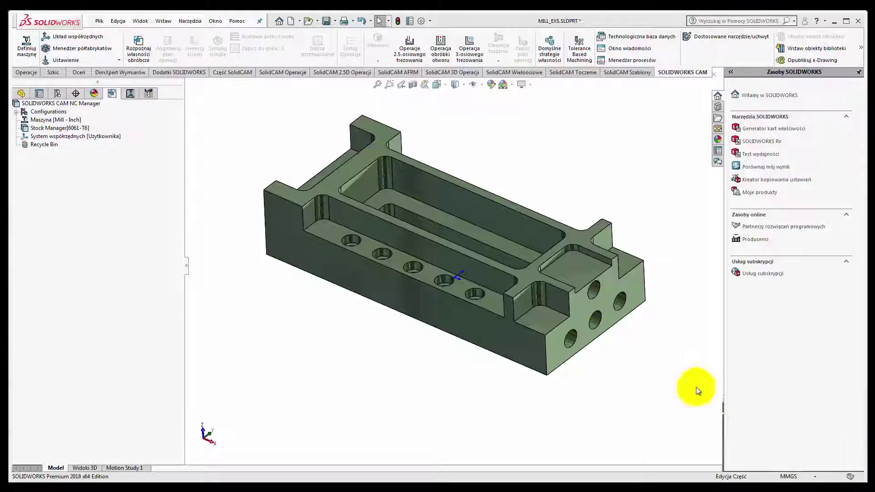
Step: Accept the 6061-T6 stock and place the fixture coordinate system at a stock bounding-box vertex
click(97, 48)
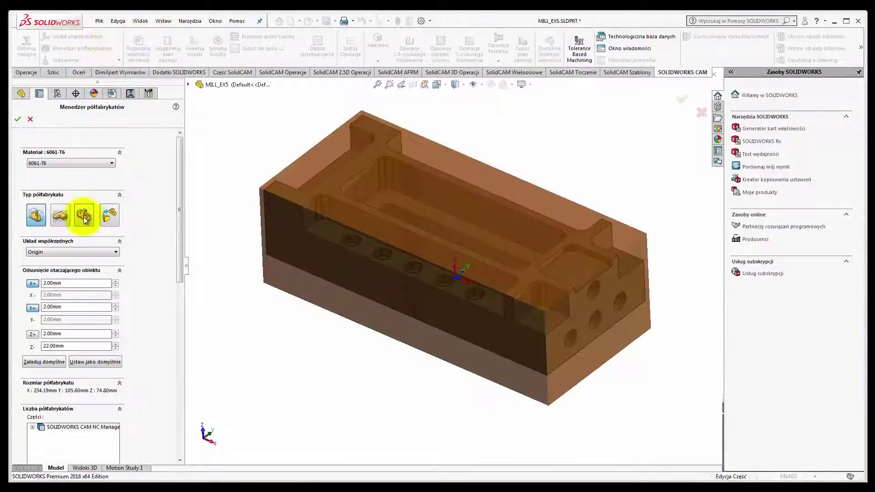
click(18, 119)
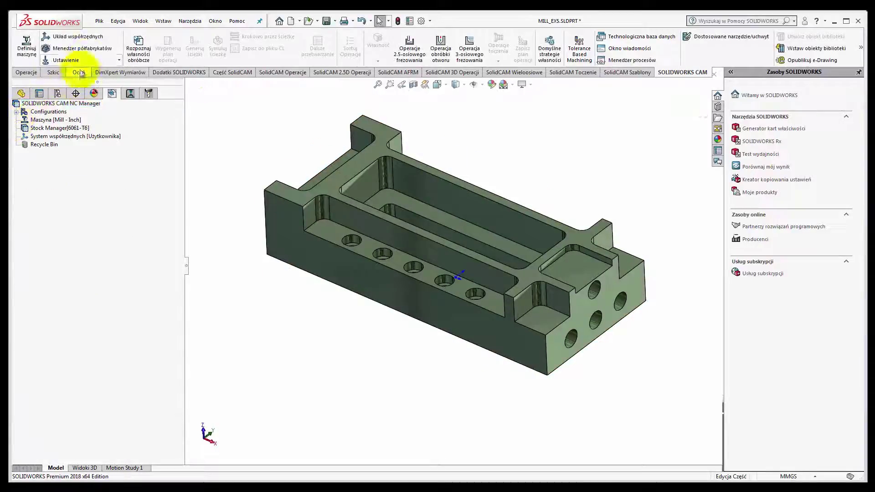
click(91, 39)
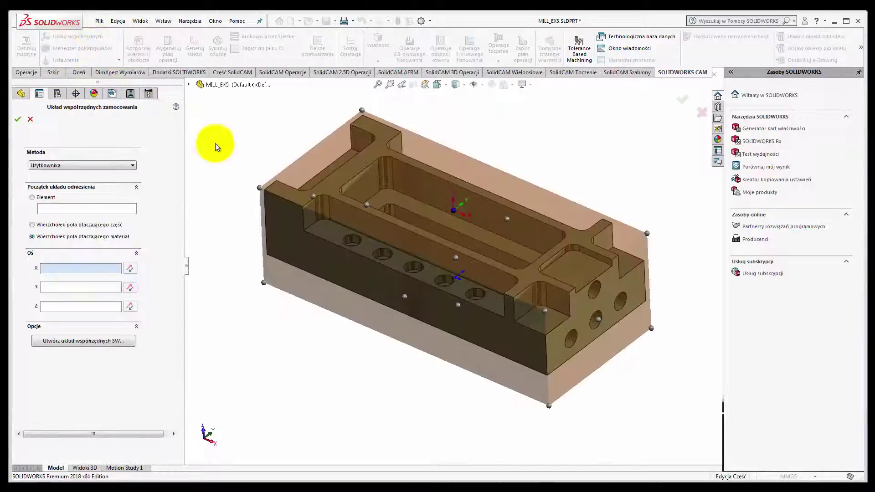
click(17, 119)
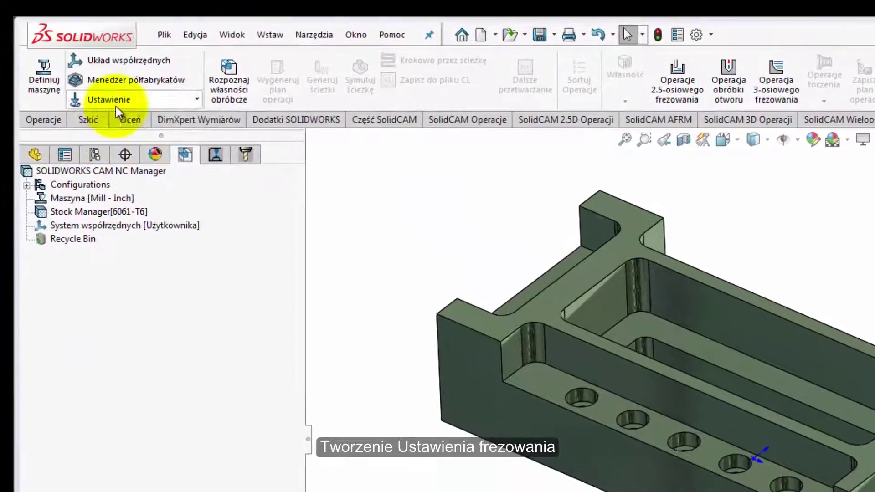
Step: Create the first milling setup on the part's top face
click(115, 106)
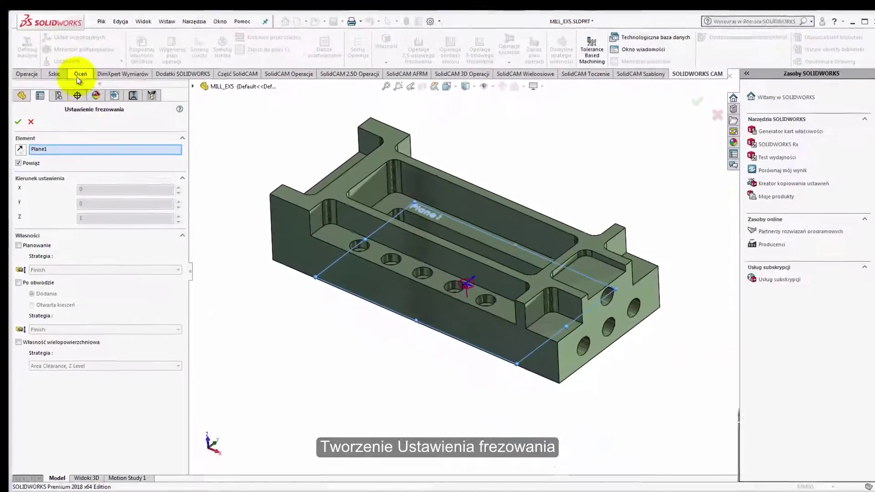
click(332, 188)
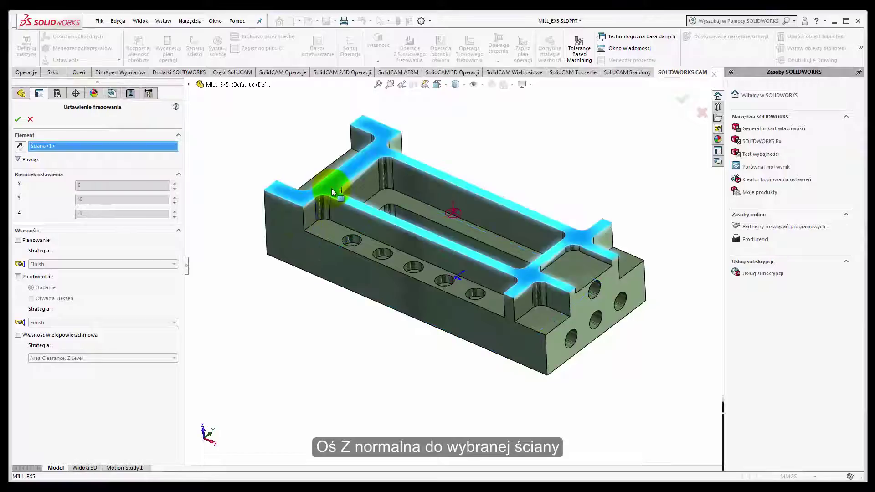
click(17, 120)
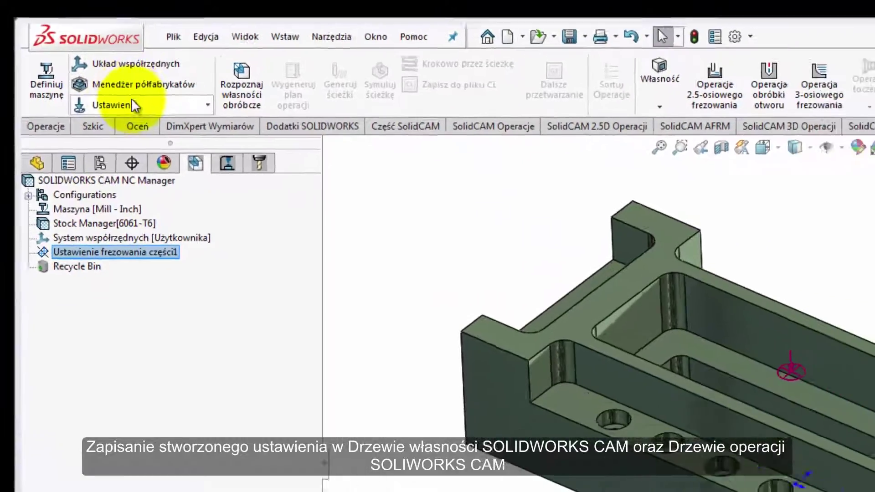
Step: Add the second and third milling setups on the holed end face and the opposite end face
click(93, 74)
click(100, 87)
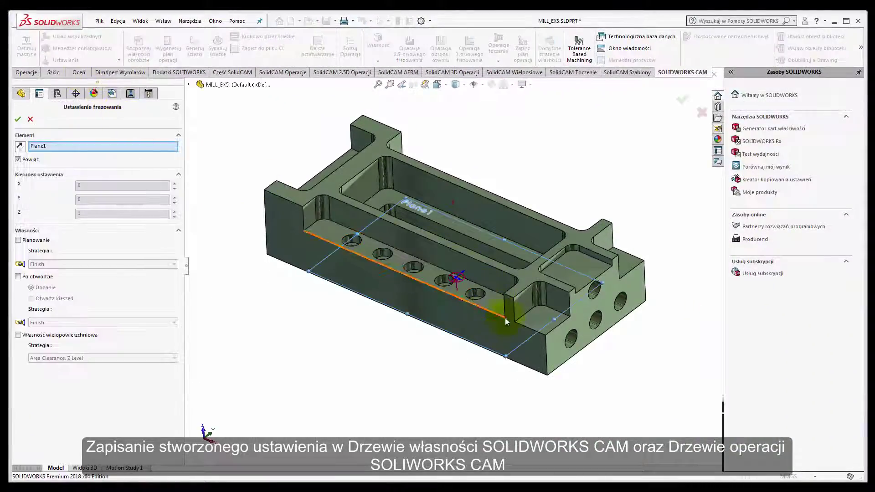
click(579, 330)
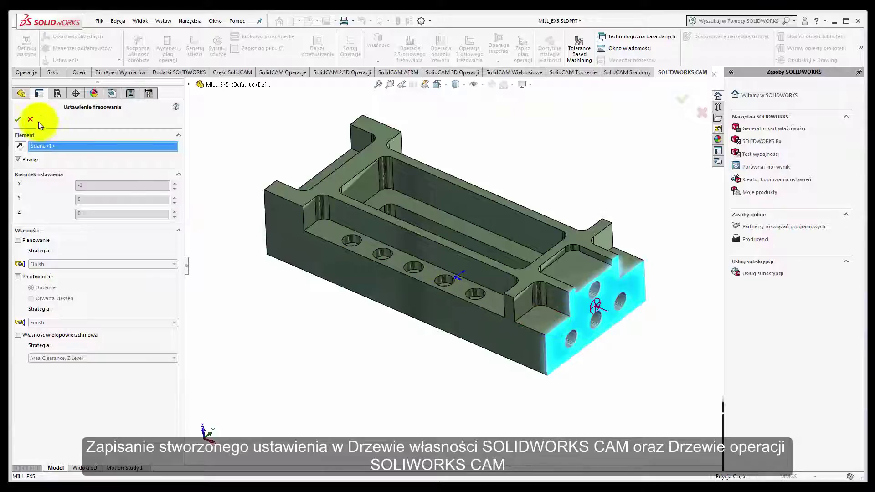
click(18, 119)
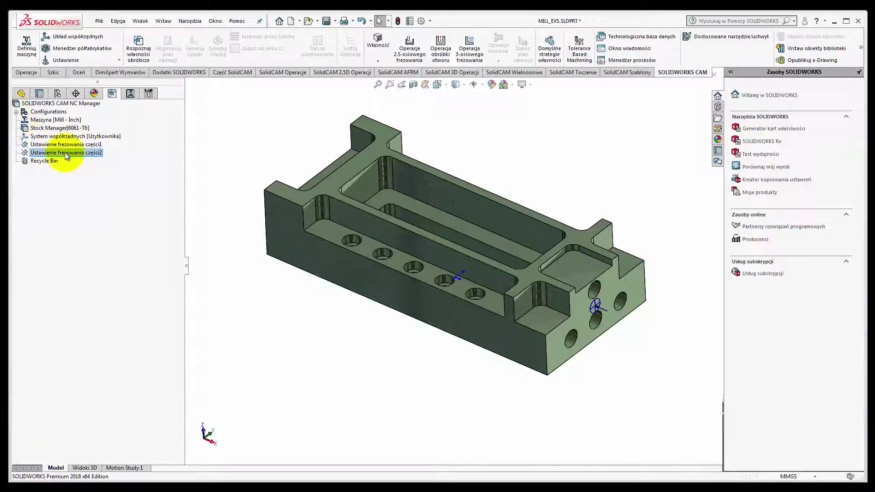
middle_drag(289, 222, 363, 280)
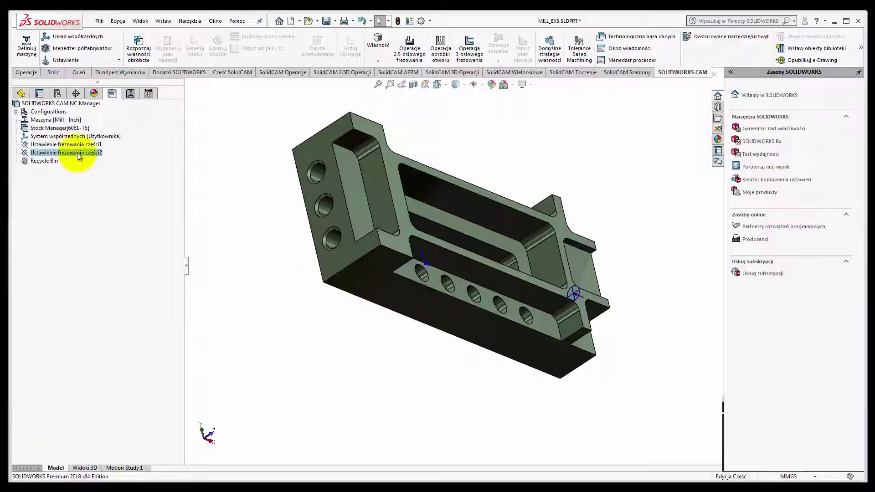
click(75, 72)
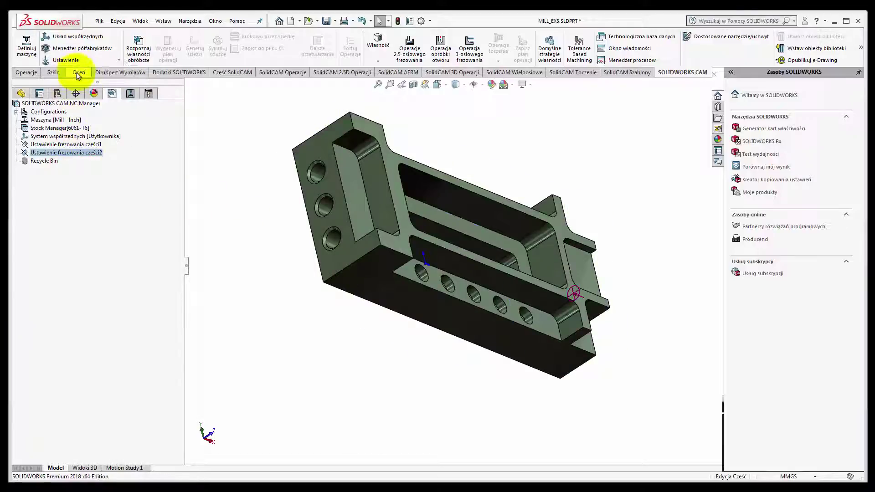
click(326, 263)
click(17, 119)
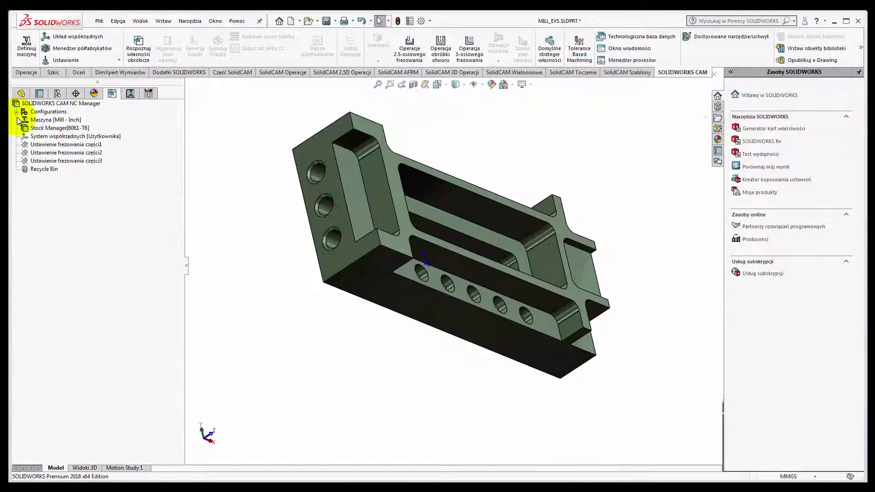
Step: Start a 2.5 Axis Hole feature in Mill Part Setup1
click(95, 145)
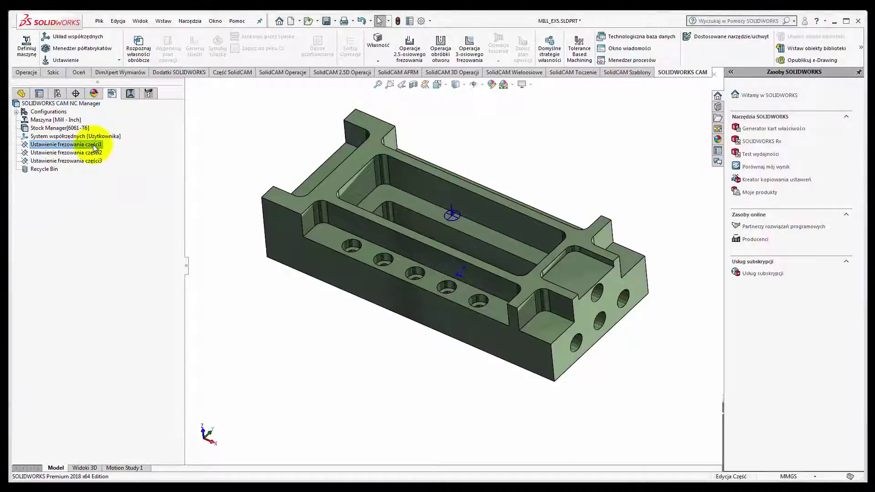
click(377, 43)
click(382, 71)
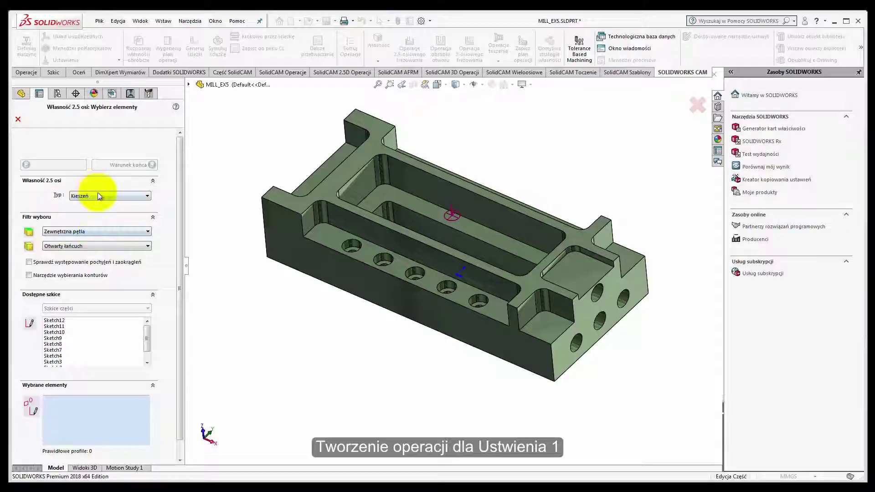
click(107, 195)
click(100, 232)
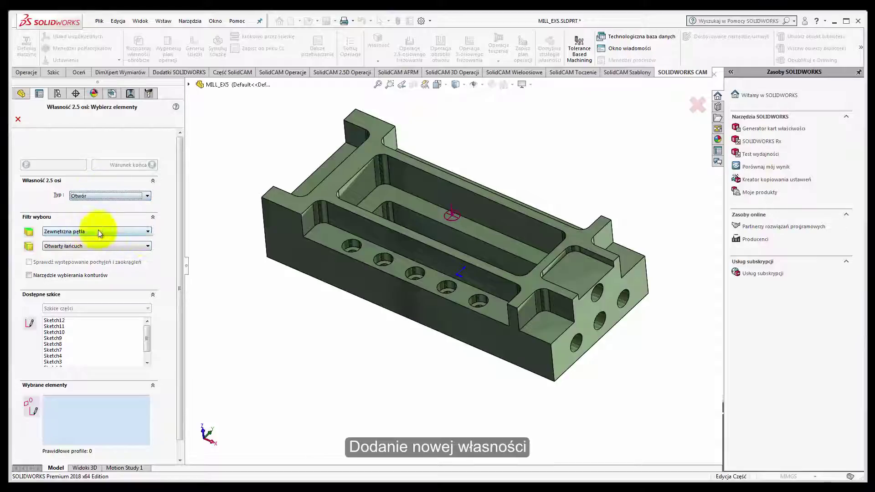
Step: Pick the ledge holes to include in the hole feature
click(352, 253)
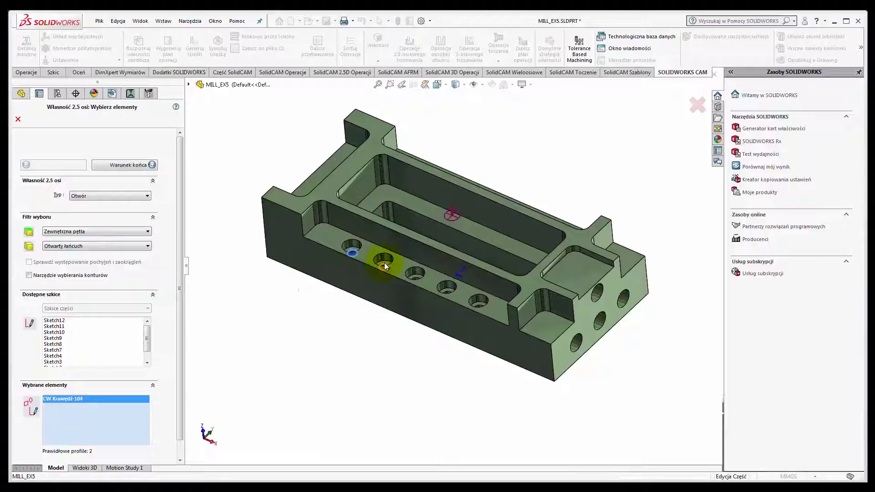
click(383, 267)
click(416, 279)
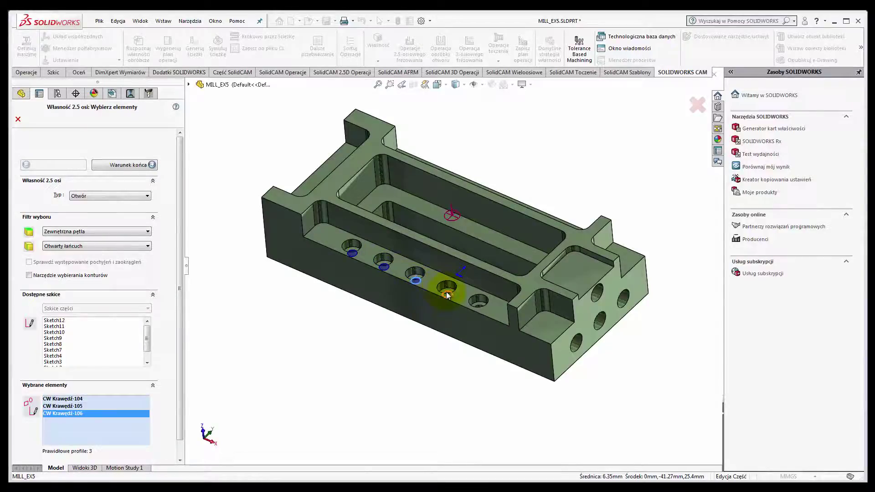
click(447, 294)
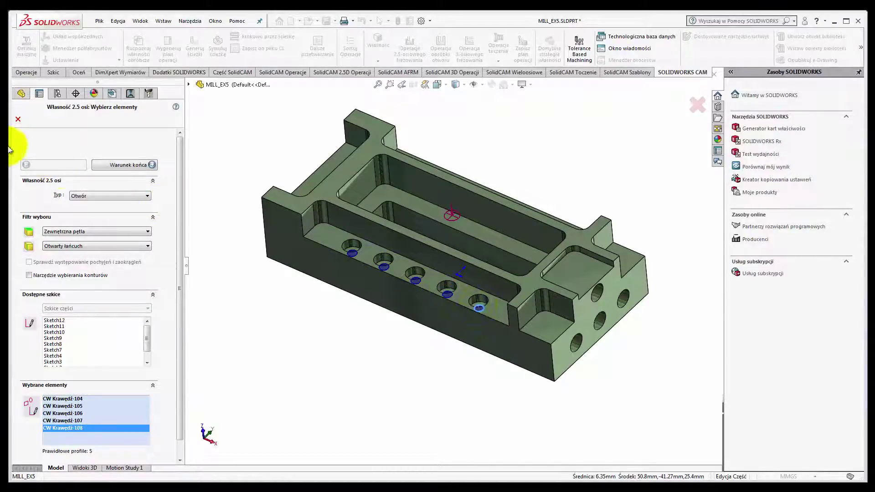
scroll(131, 164, down, 3)
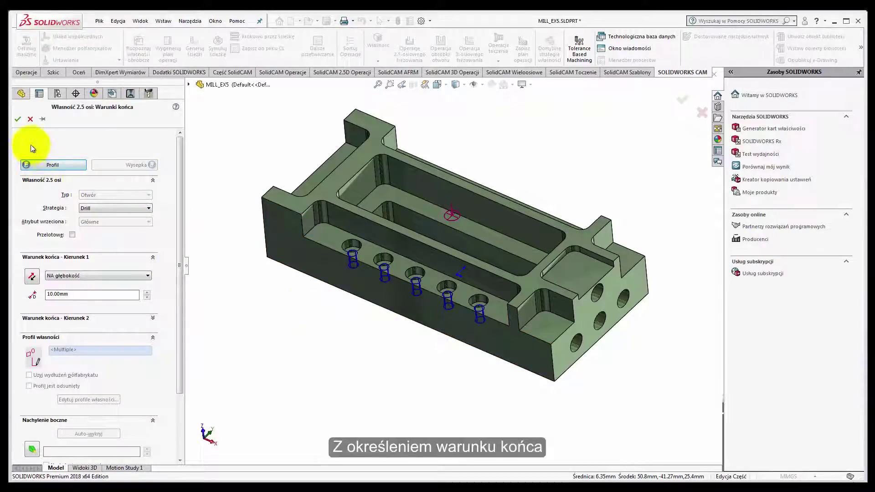
Step: Confirm the hole feature and add a Drill operation on it using the T15 6.35 mm drill
click(17, 119)
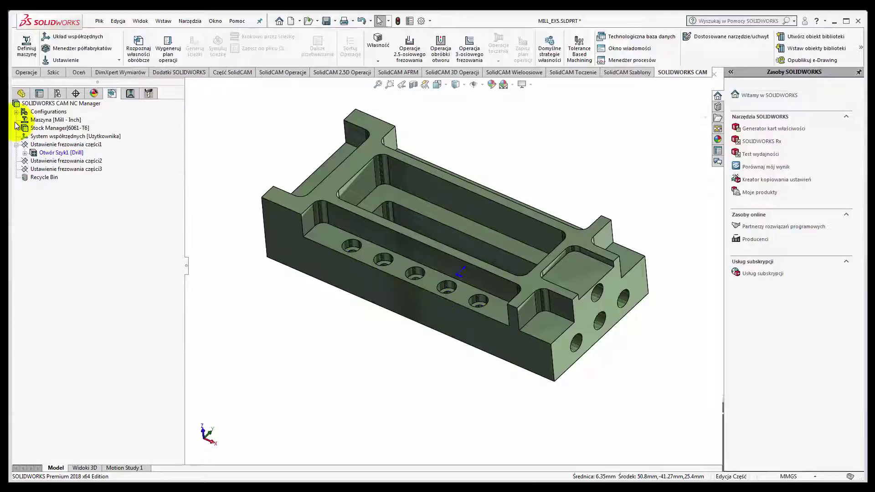
right_click(44, 153)
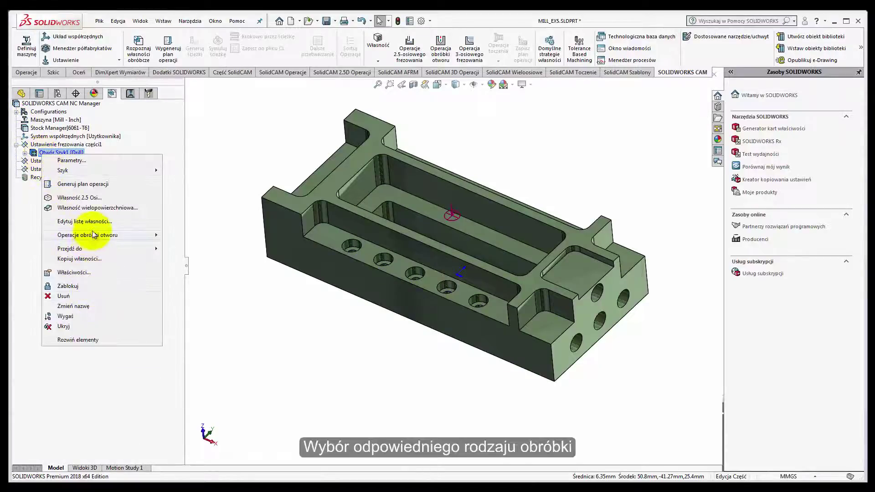
mouse_move(87, 234)
click(187, 247)
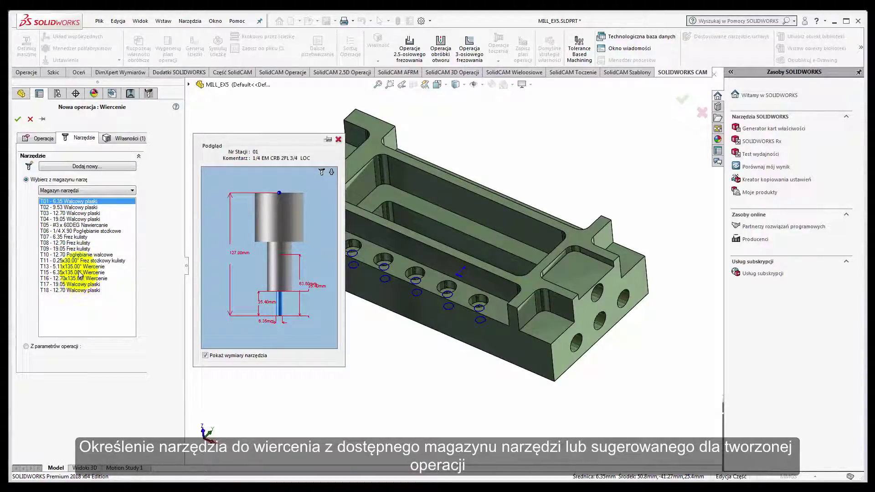
click(80, 273)
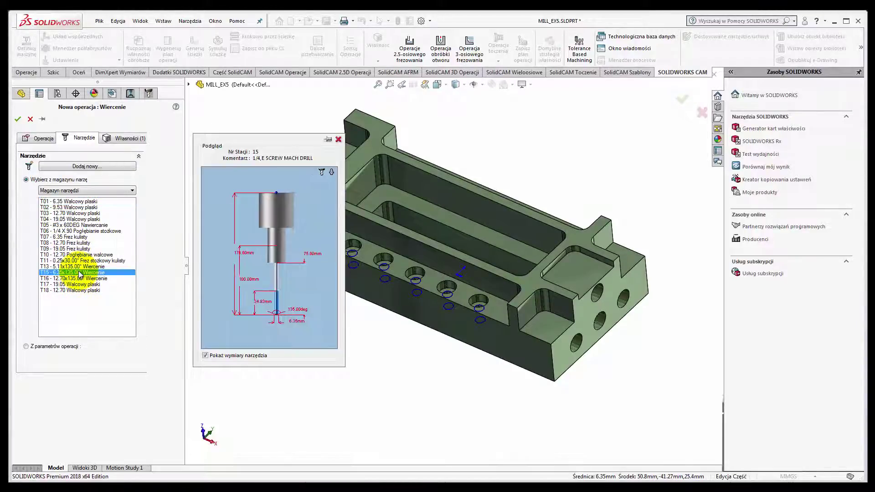
click(17, 119)
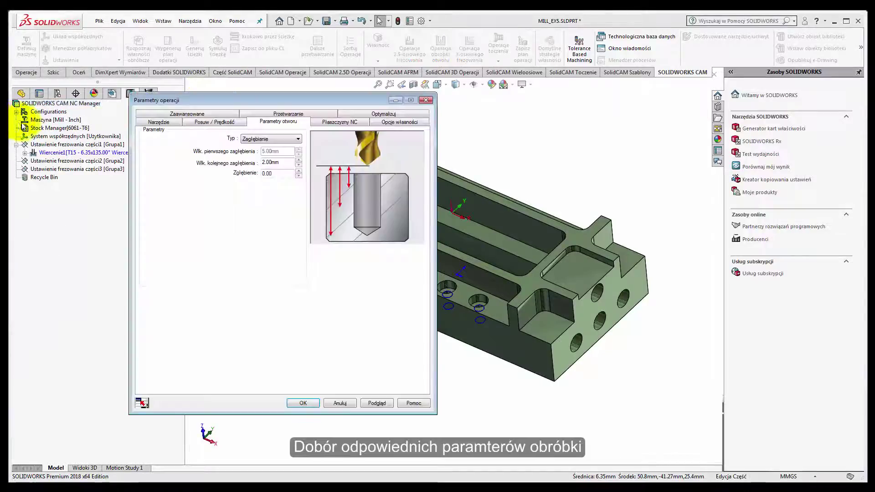
Step: Add the drill cone height to Wiercenie1 for an 11.31 mm depth and generate its toolpath
click(392, 123)
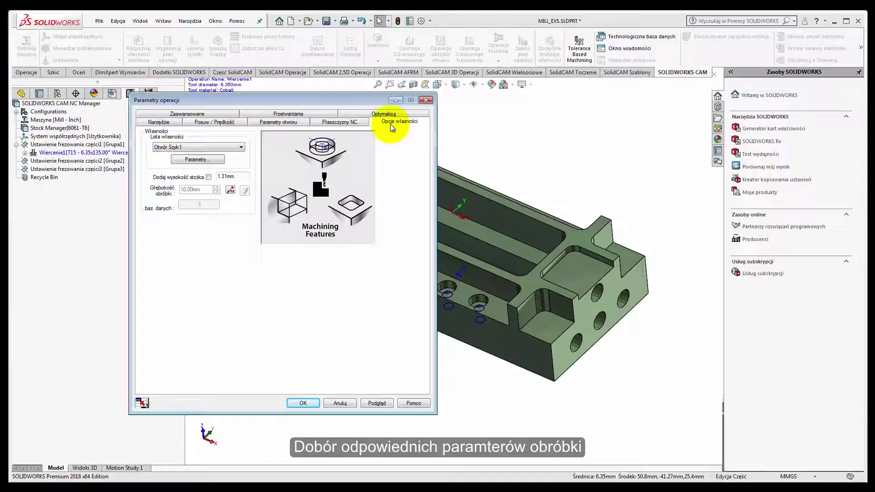
click(208, 177)
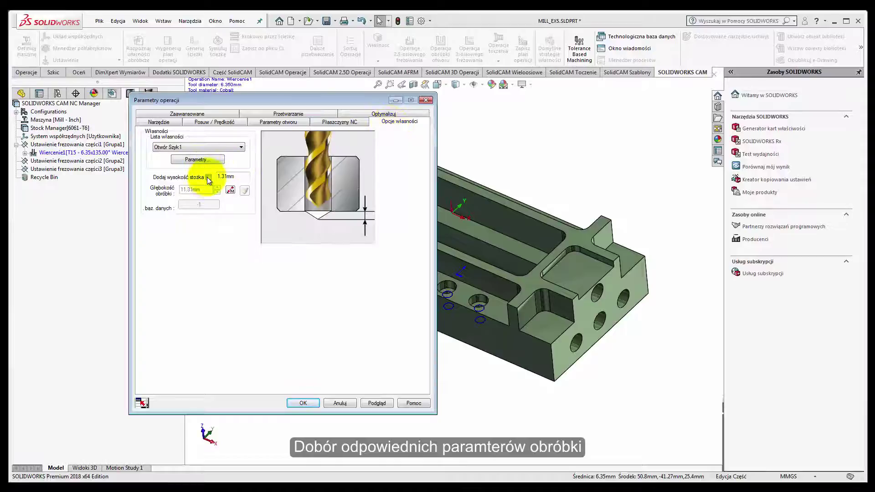
click(302, 404)
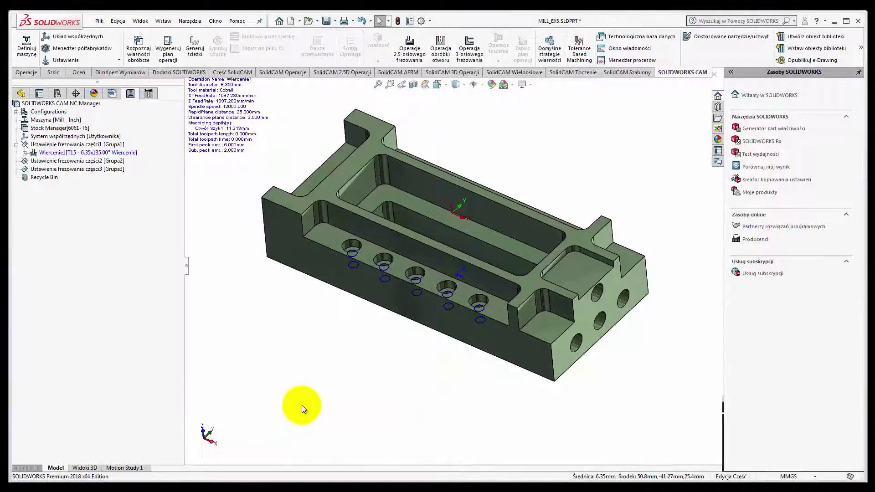
click(86, 152)
click(195, 50)
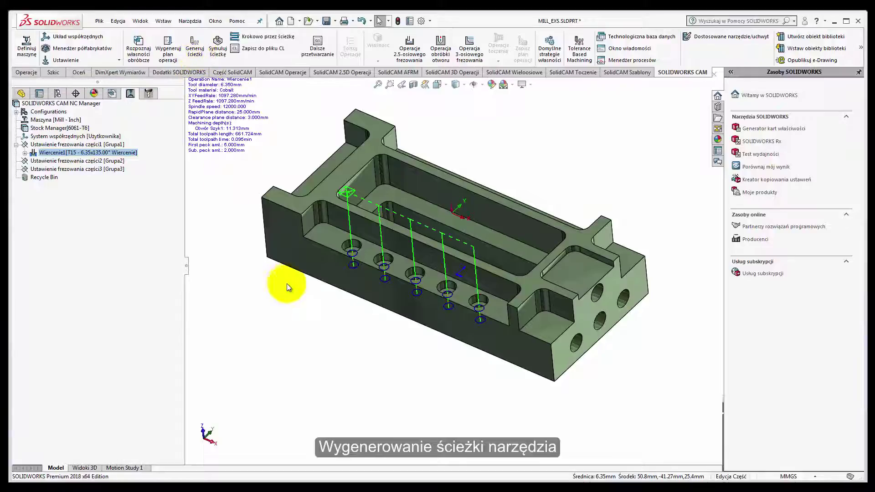
click(84, 161)
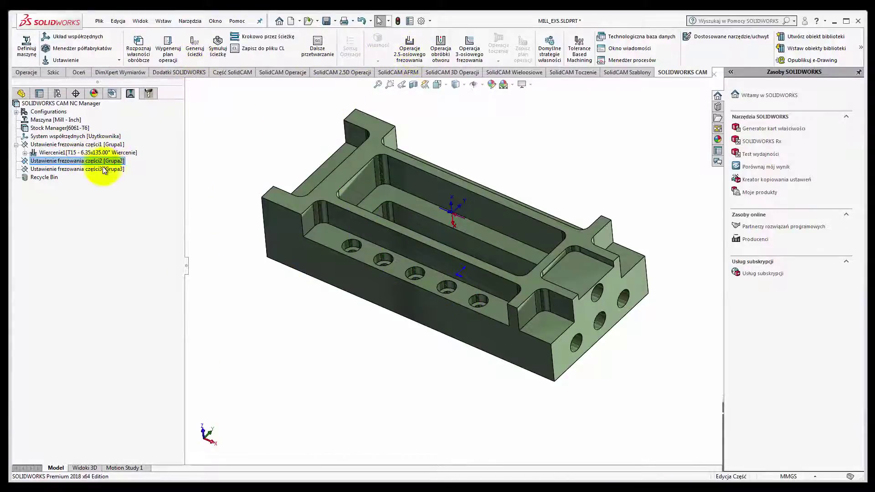
Step: Browse the second setup's offset, indexing, advanced, statistics, NC plane and post tabs, then start a Wiercenie operation
right_click(102, 162)
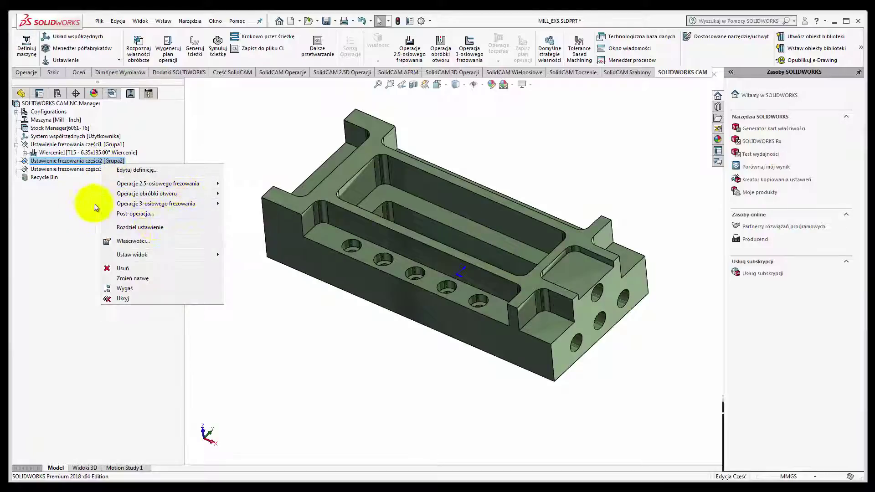
double_click(66, 162)
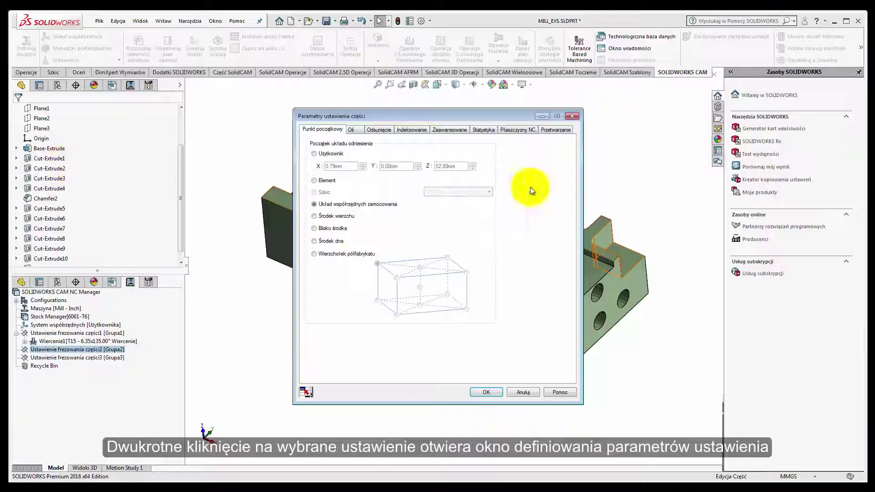
click(354, 130)
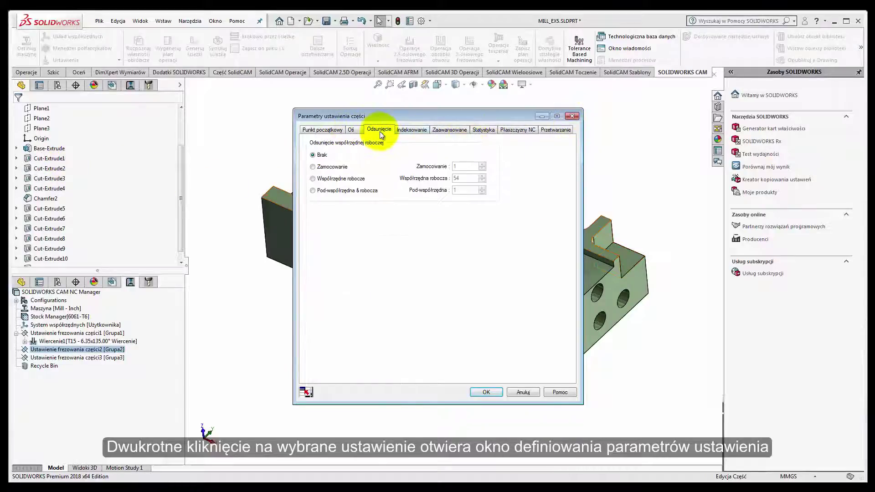
click(412, 131)
click(448, 131)
click(479, 131)
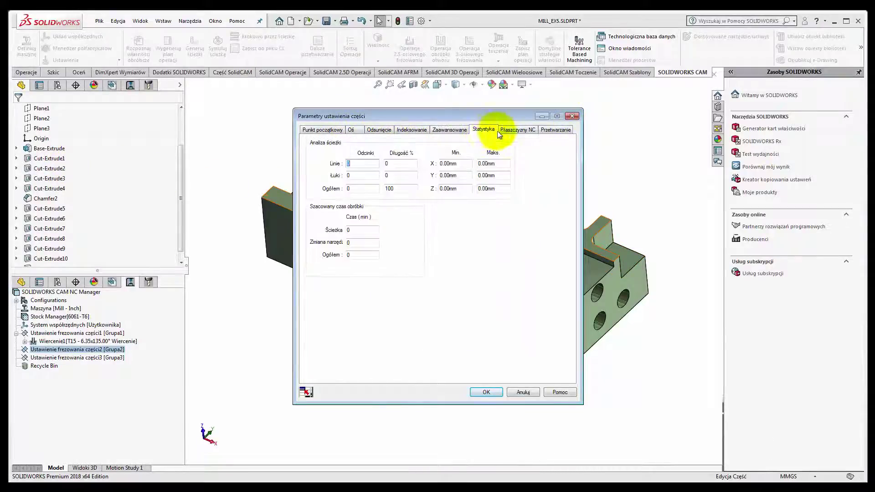
click(525, 130)
click(553, 131)
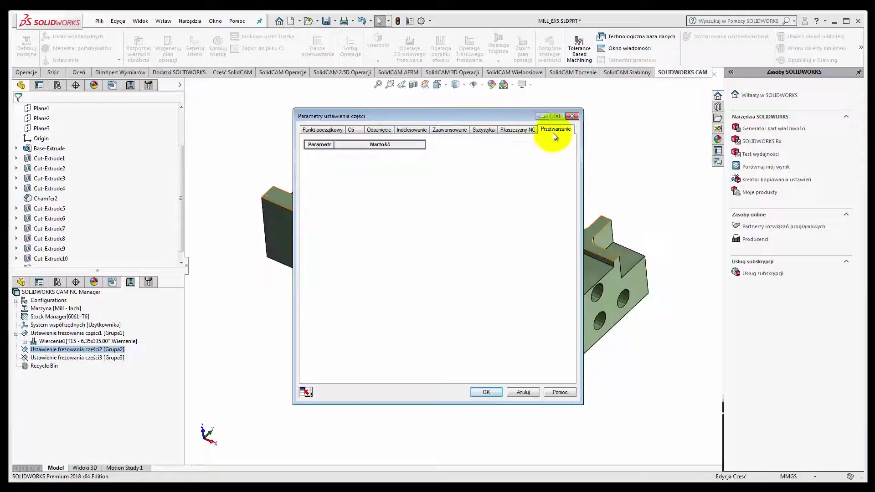
click(493, 391)
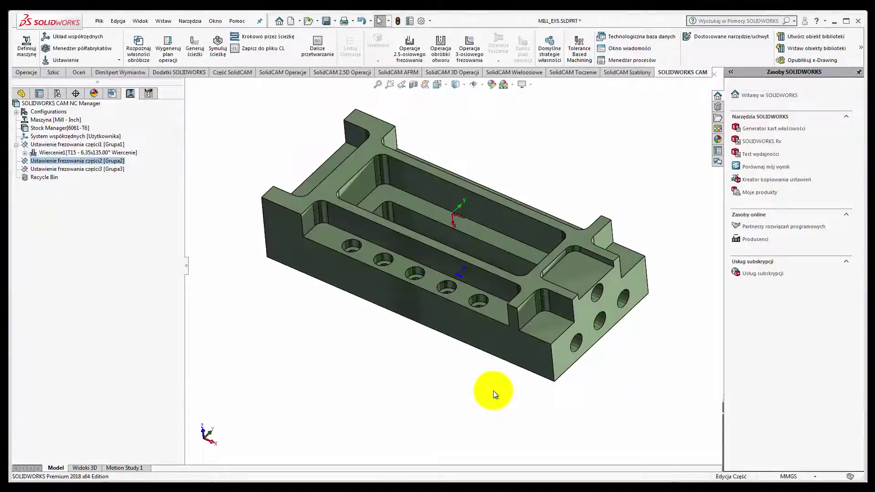
click(97, 163)
click(440, 45)
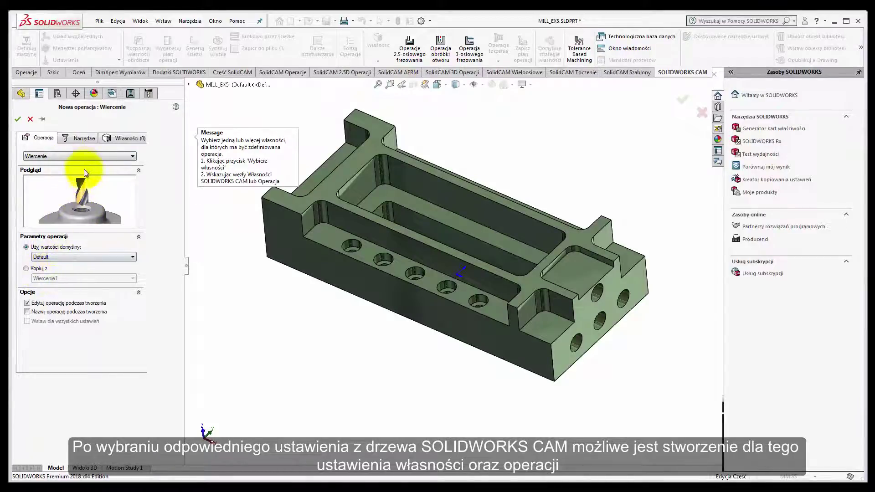
Step: Assign the T16 12.70 mm drill to the new Wiercenie operation and start a new hole feature
click(77, 138)
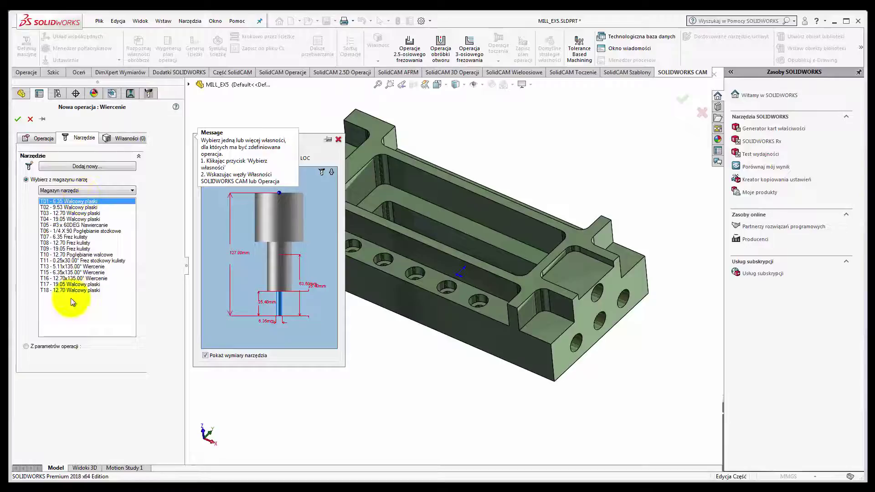
click(72, 283)
click(128, 138)
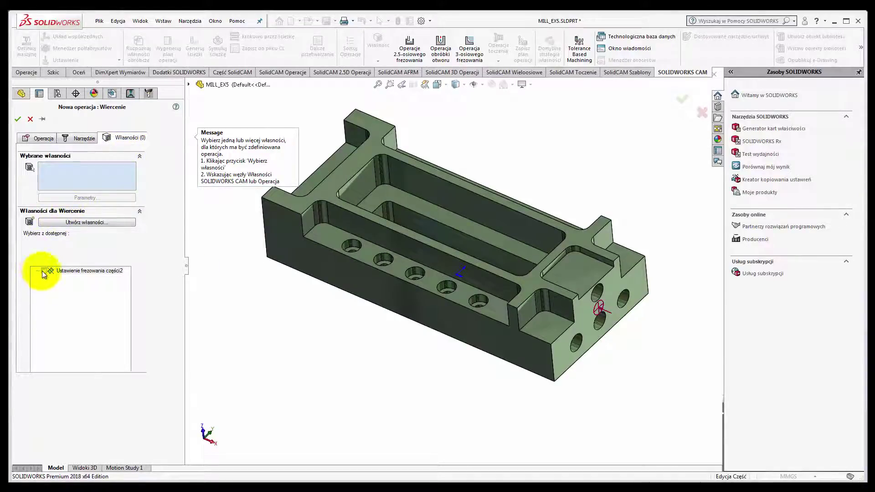
click(86, 222)
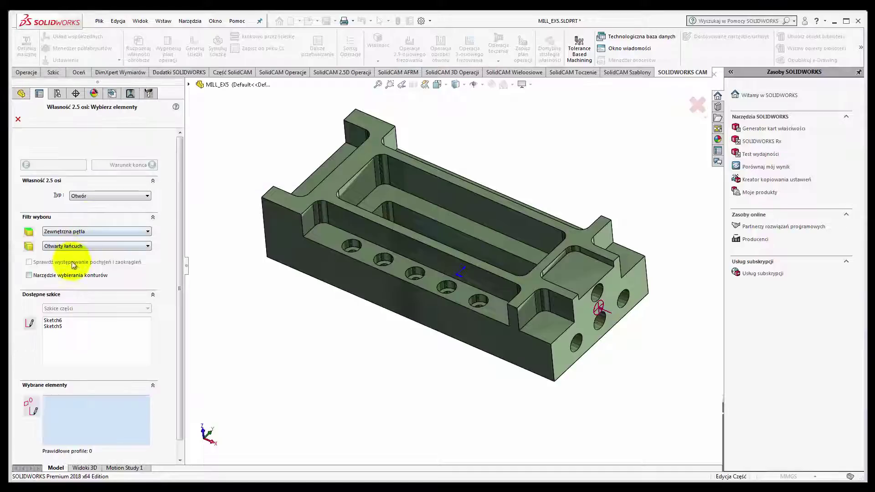
Step: Select the four end-face holes for the new hole feature
mouse_move(332, 282)
middle_down()
mouse_move(615, 264)
mouse_move(579, 244)
mouse_move(555, 264)
middle_up()
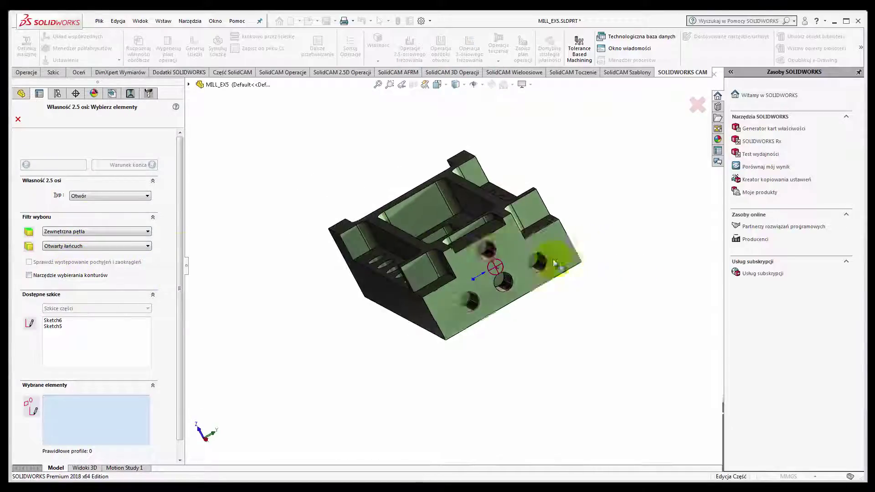
click(491, 252)
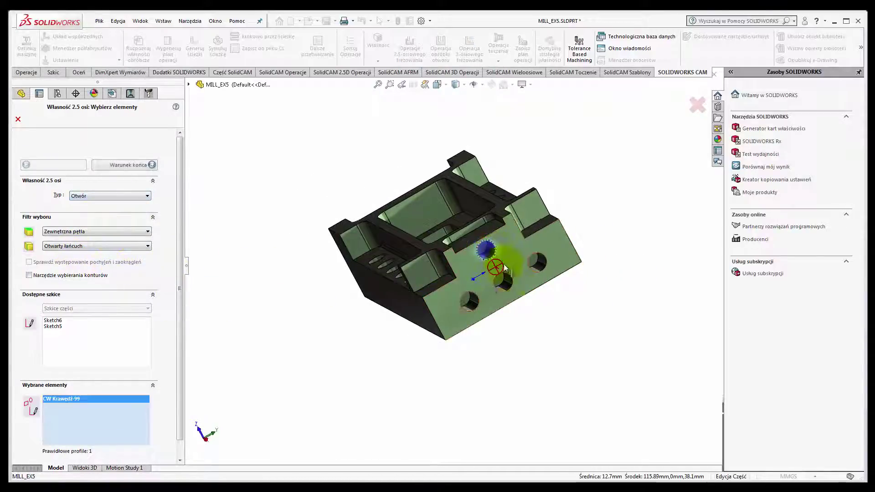
click(513, 281)
click(539, 269)
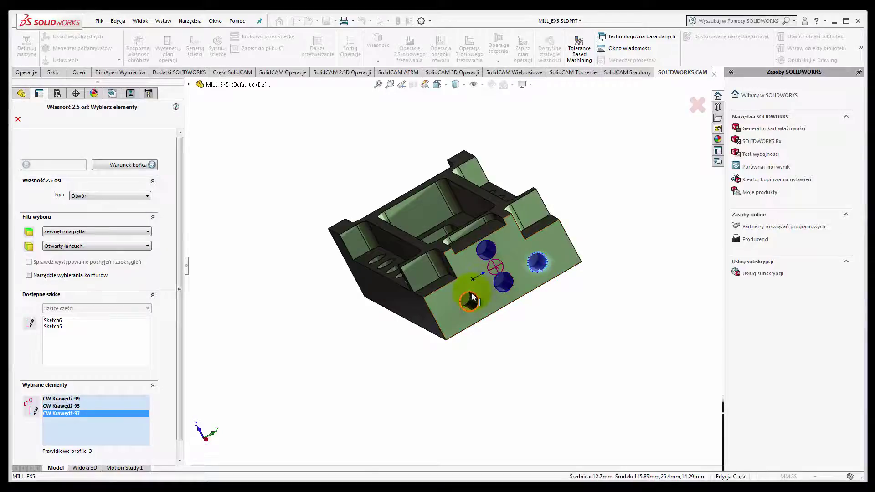
click(473, 297)
Step: Set the holes' end condition to Up to Face and confirm feature Otwór Szyk2
click(123, 164)
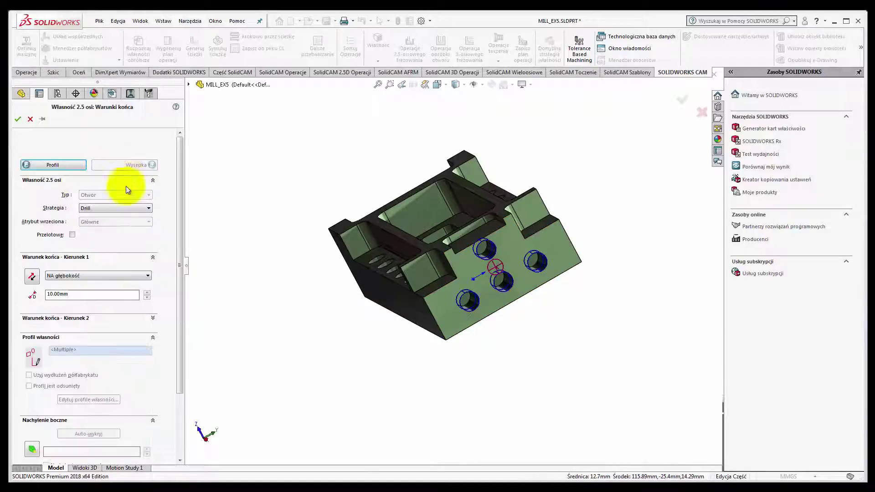
click(58, 284)
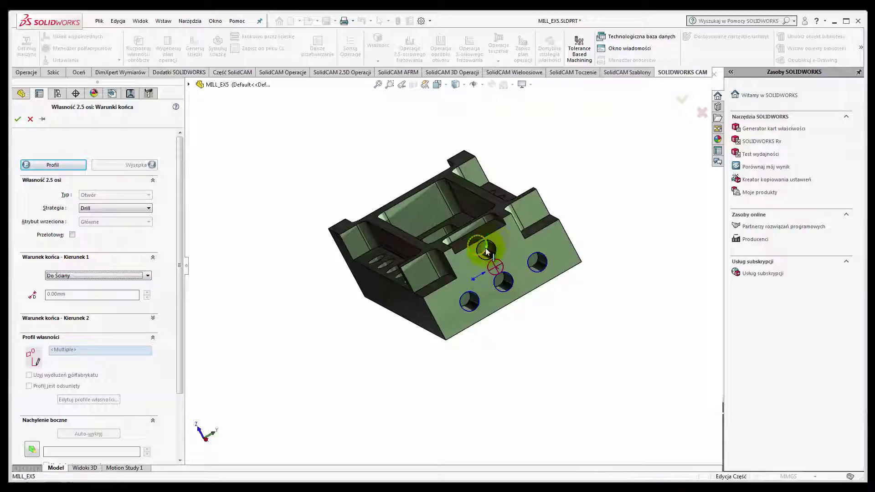
click(486, 252)
click(18, 120)
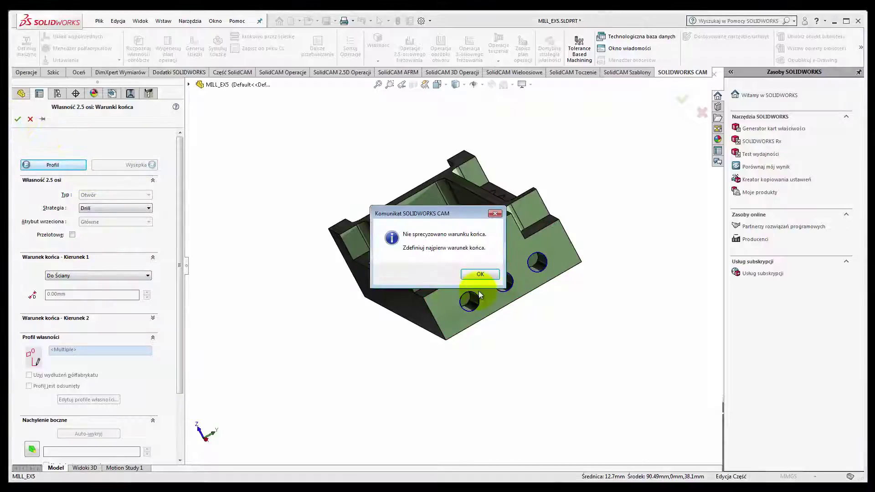
click(480, 273)
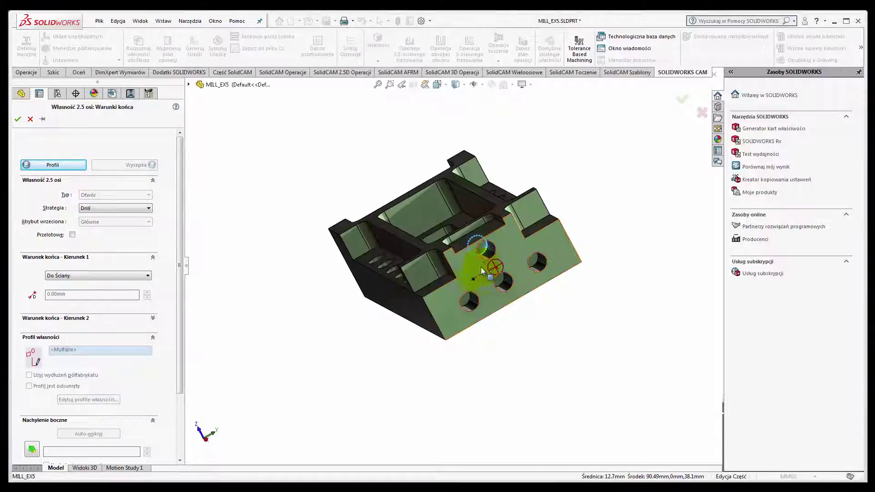
click(17, 120)
Step: Add the 2.63 mm cone height so Wiercenie2 drills 28.03 mm deep, and display its toolpath
click(18, 119)
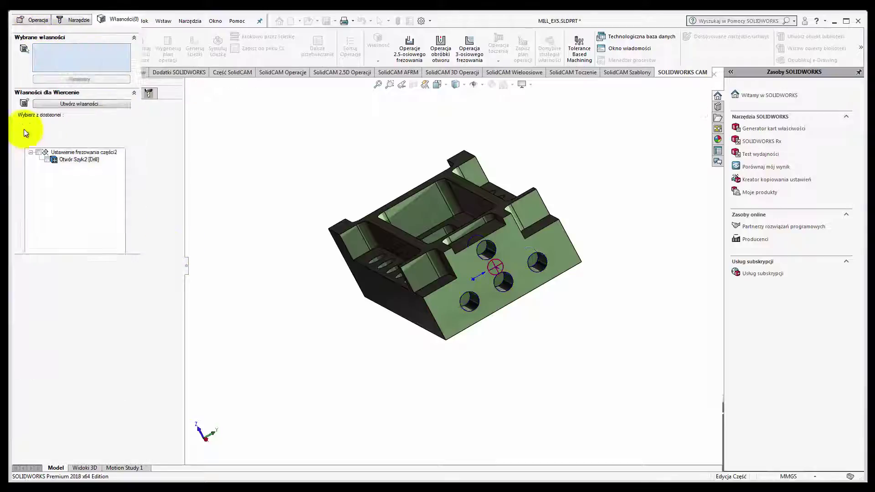
double_click(62, 172)
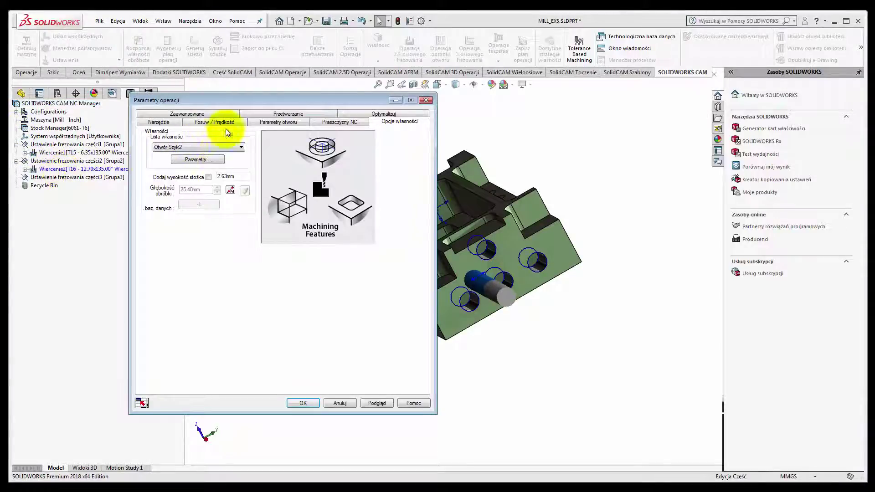
click(209, 178)
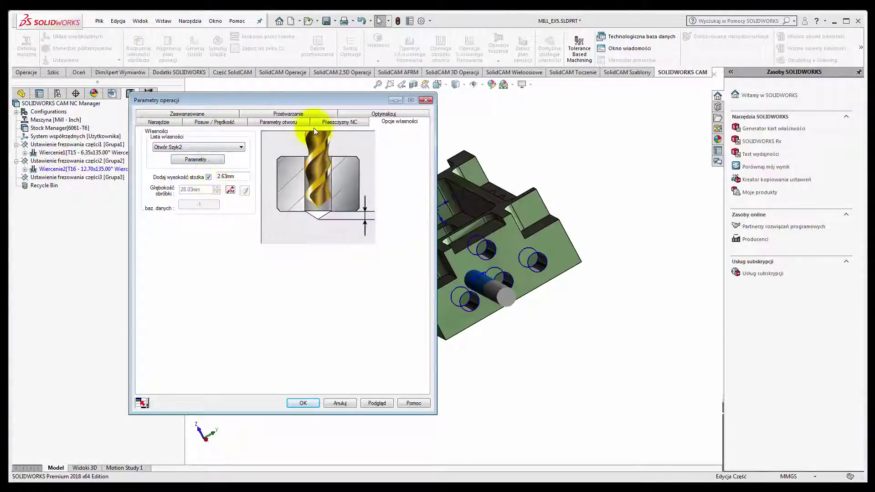
click(303, 403)
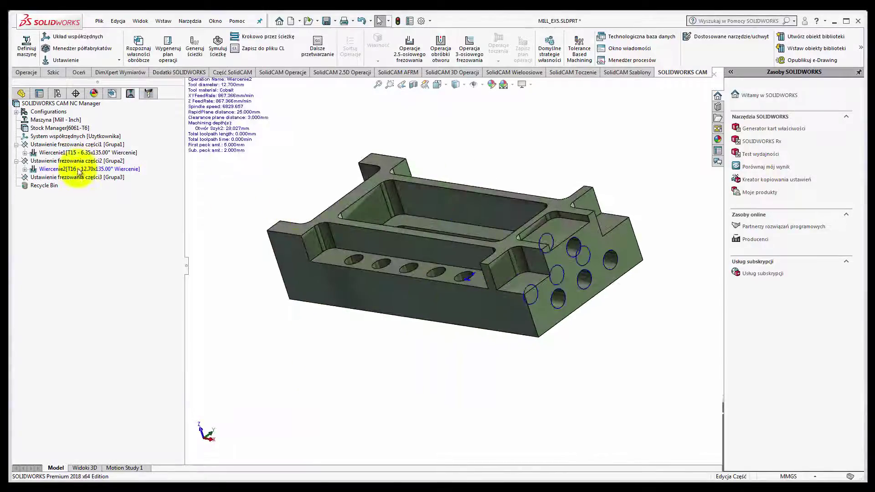
click(79, 168)
mouse_move(458, 227)
middle_down()
mouse_move(428, 230)
mouse_move(463, 240)
mouse_move(454, 264)
mouse_move(465, 292)
mouse_move(512, 296)
mouse_move(482, 265)
mouse_move(560, 313)
mouse_move(527, 304)
middle_up()
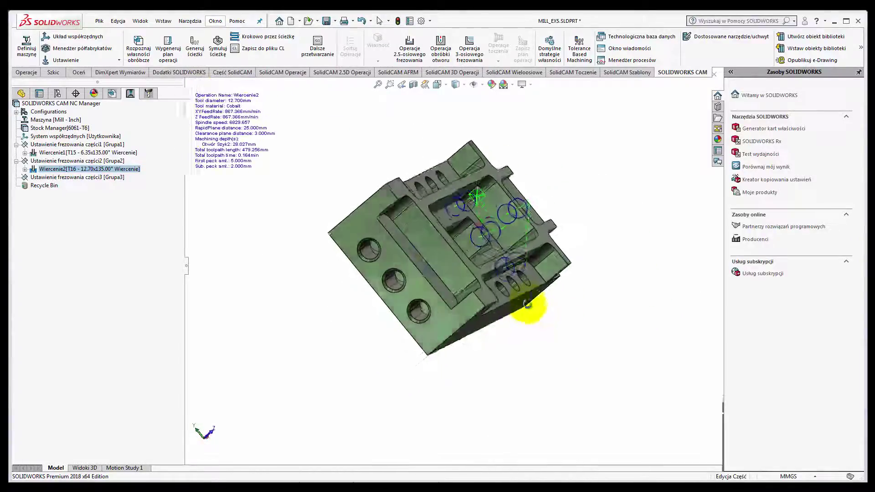
Step: Start a Wiercenie operation in the third setup with the T16 12.70 mm drill and a new hole feature
click(86, 178)
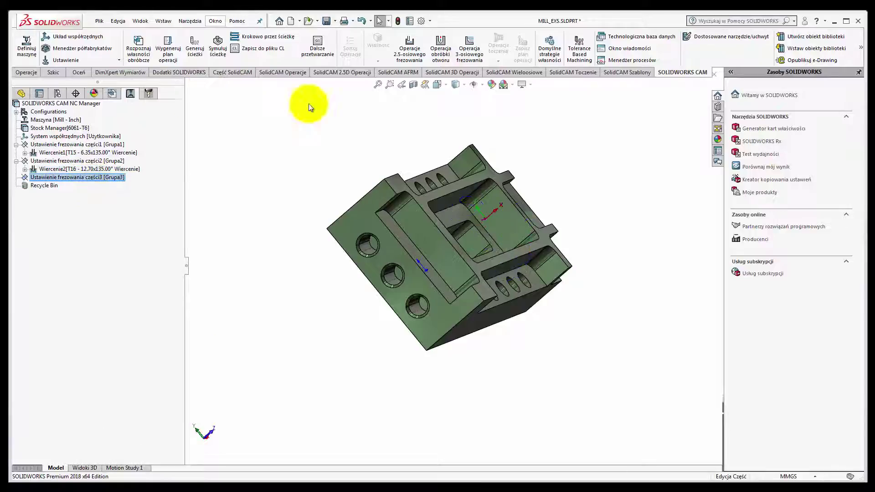
click(440, 43)
click(82, 138)
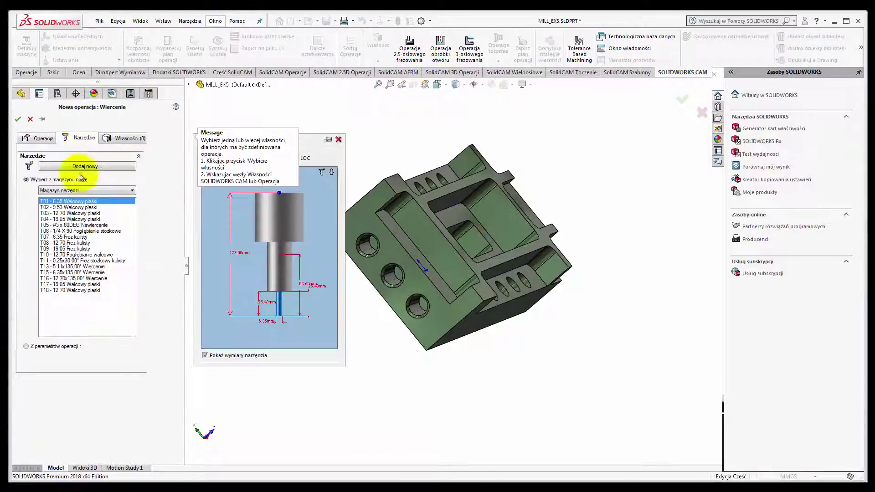
click(68, 278)
click(126, 138)
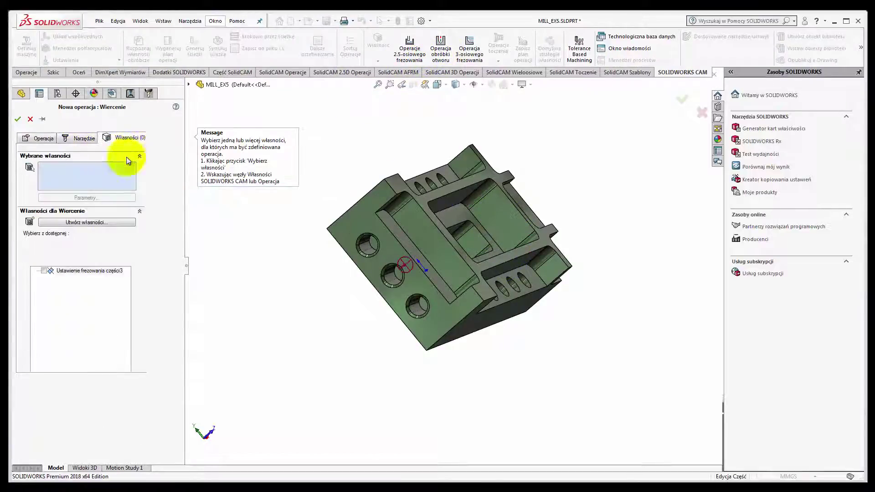
click(91, 222)
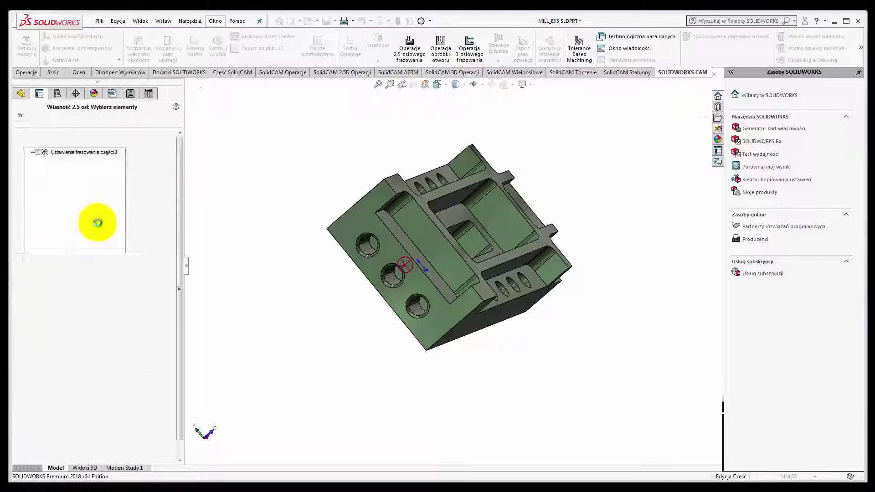
Step: Select the three side-face holes, end them Up to Face, and confirm Otwór Szyk3
click(365, 250)
click(392, 276)
click(410, 304)
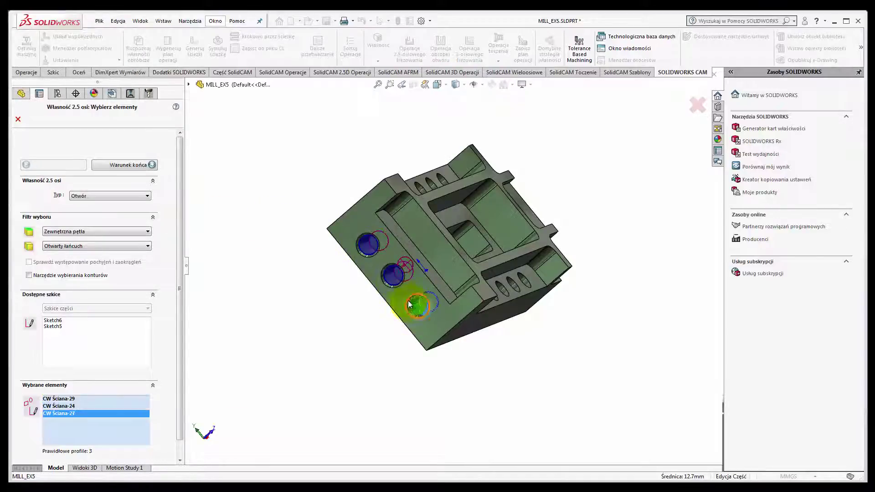
click(114, 165)
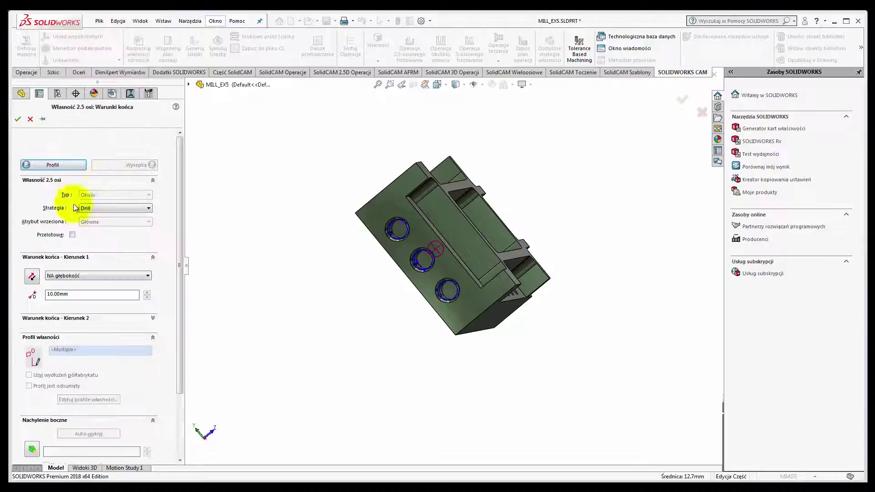
click(55, 275)
click(54, 291)
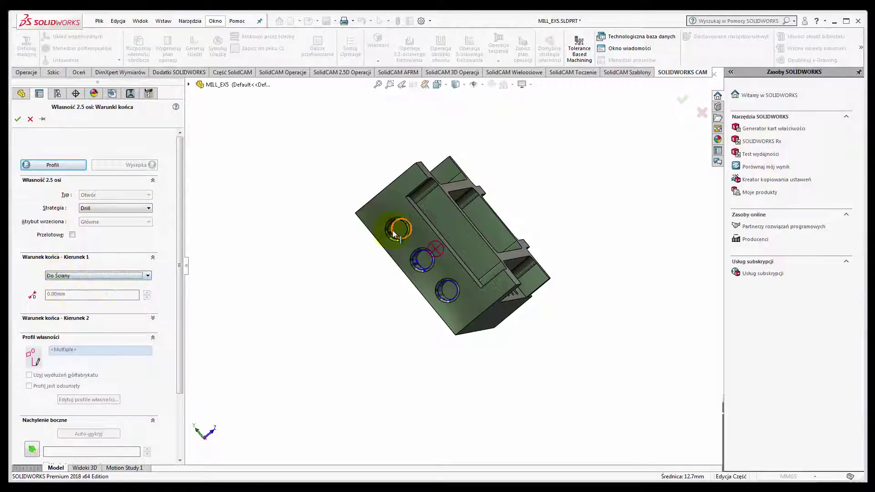
click(17, 120)
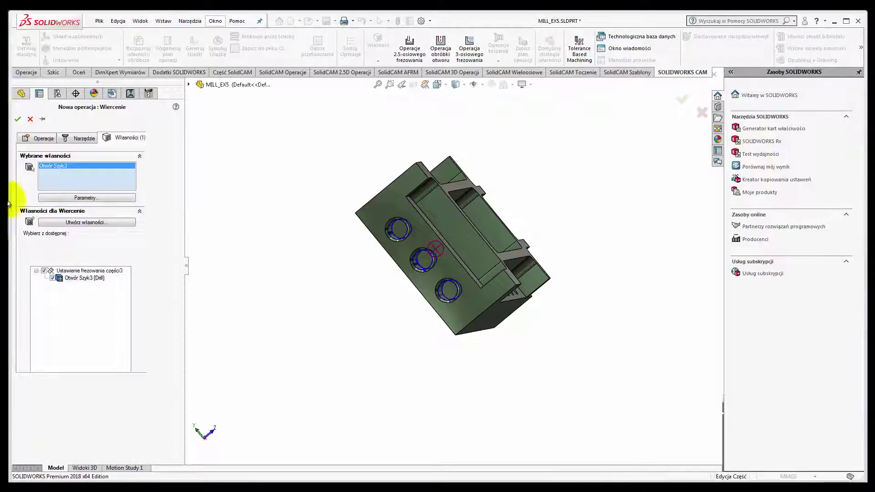
Step: Accept the Wiercenie3 drilling operation (26.45mm deep) and generate its toolpath
click(18, 118)
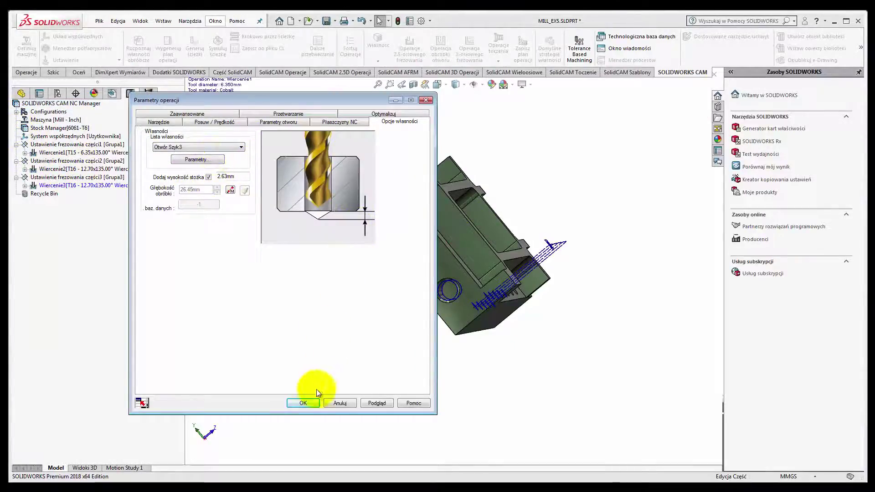
click(308, 403)
right_click(88, 185)
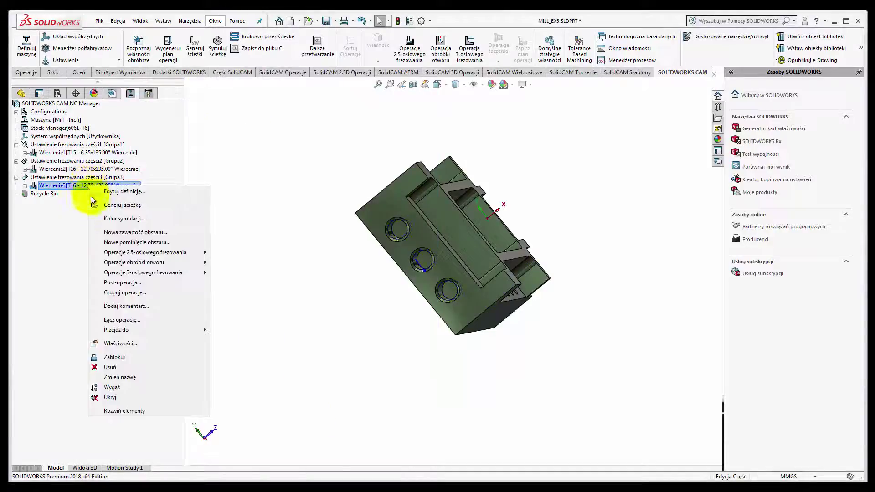
click(119, 205)
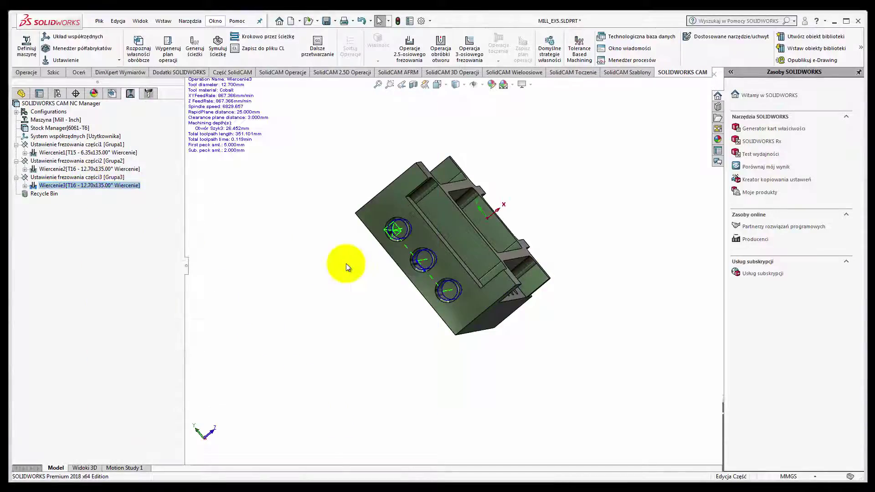
Step: Orbit to the part's long side and review the Wiercenie2 and Wiercenie1 toolpaths
mouse_move(436, 242)
middle_down()
mouse_move(401, 221)
mouse_move(348, 215)
middle_up()
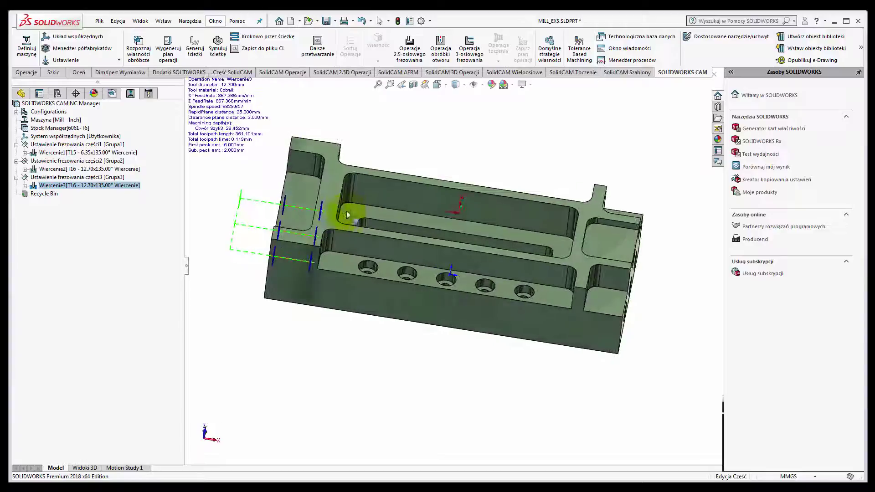
click(57, 172)
mouse_move(87, 152)
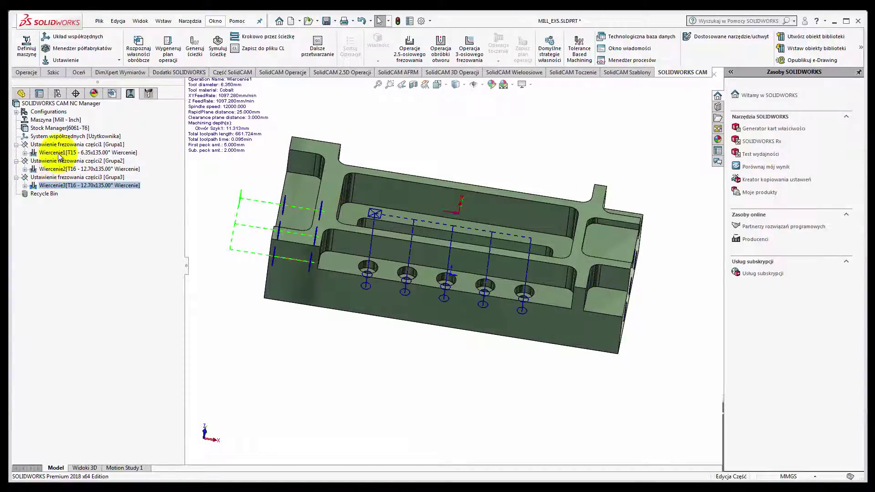
click(60, 154)
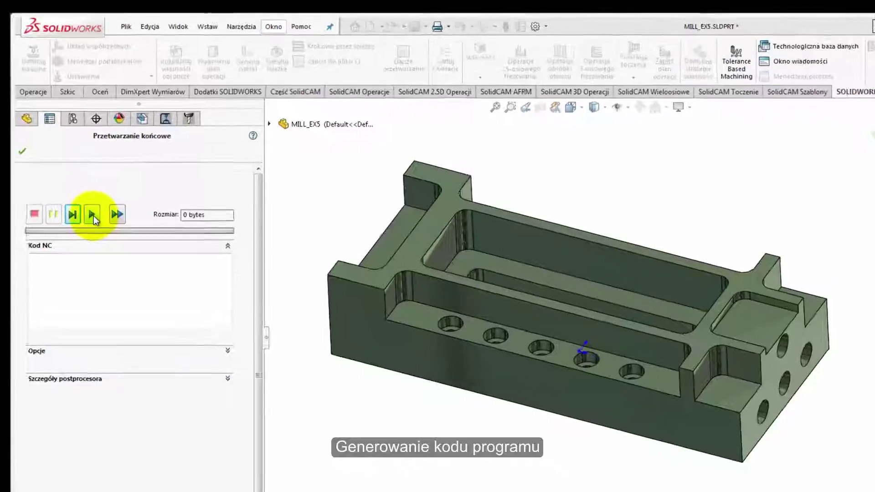
Step: Run post-processing to generate the 697-byte NC program from the drilling operations
click(68, 171)
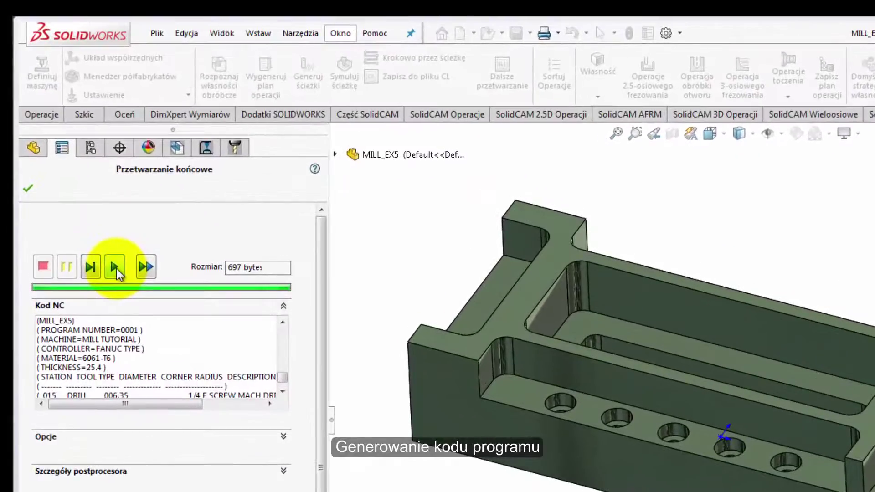
click(116, 268)
click(281, 380)
drag(283, 380, 292, 327)
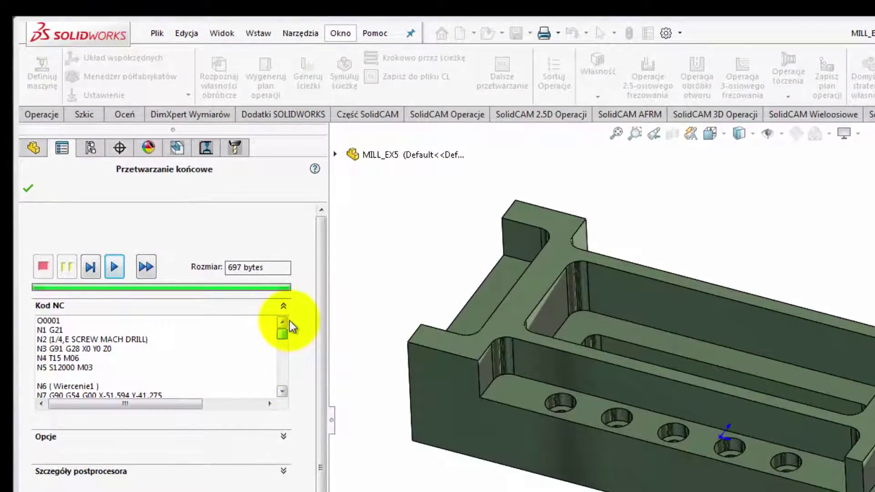
click(282, 391)
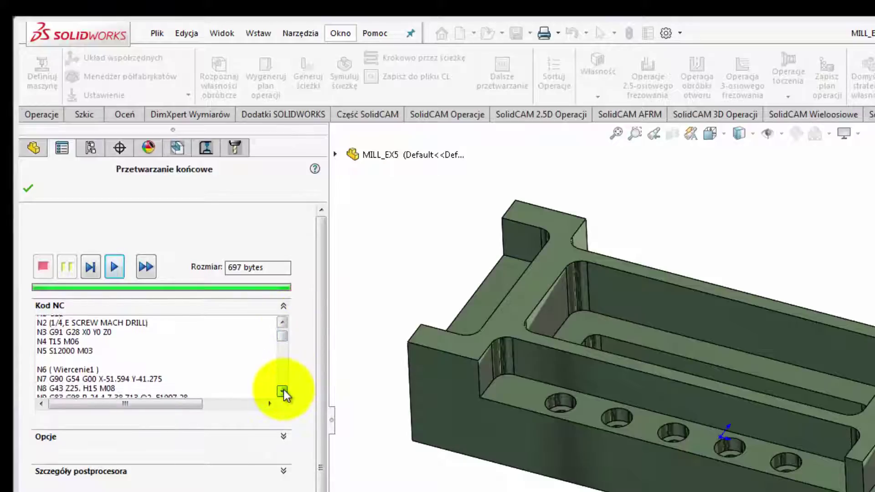
Step: Browse the NC code from rapid positioning line N7 down to Wiercenie2 line N20
click(69, 359)
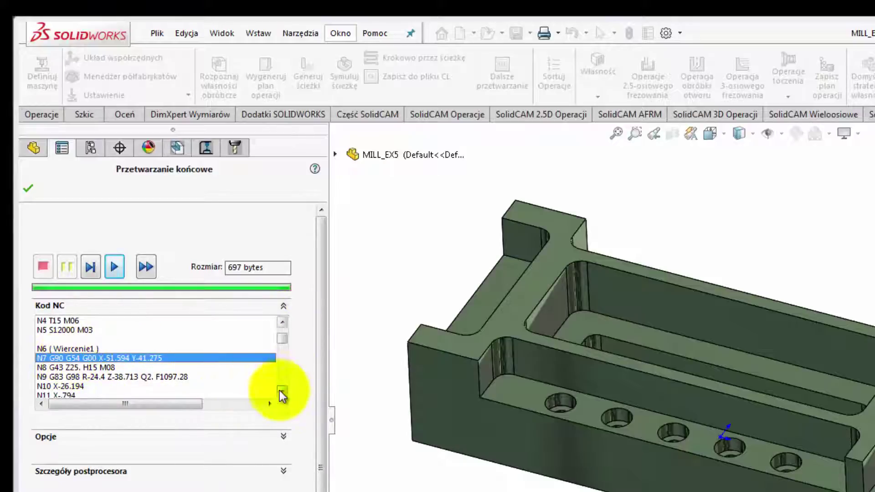
scroll(282, 393, down, 1)
scroll(282, 392, down, 2)
scroll(281, 393, down, 1)
scroll(281, 392, down, 1)
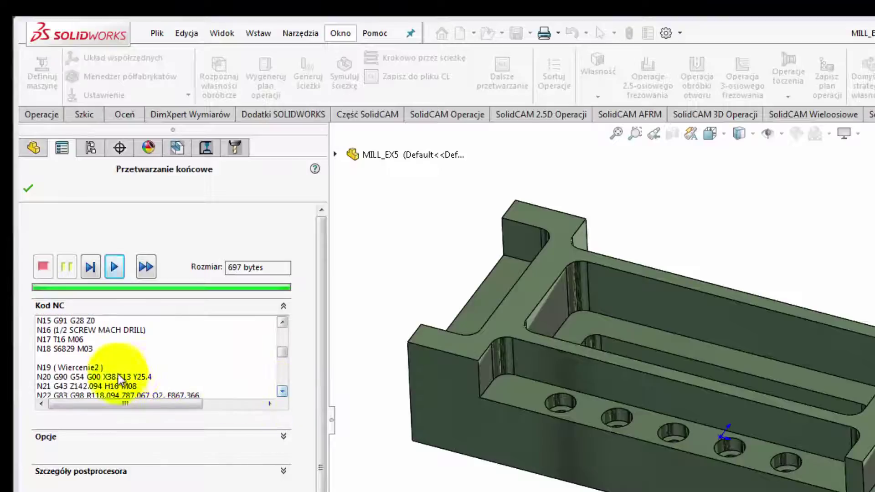
click(119, 378)
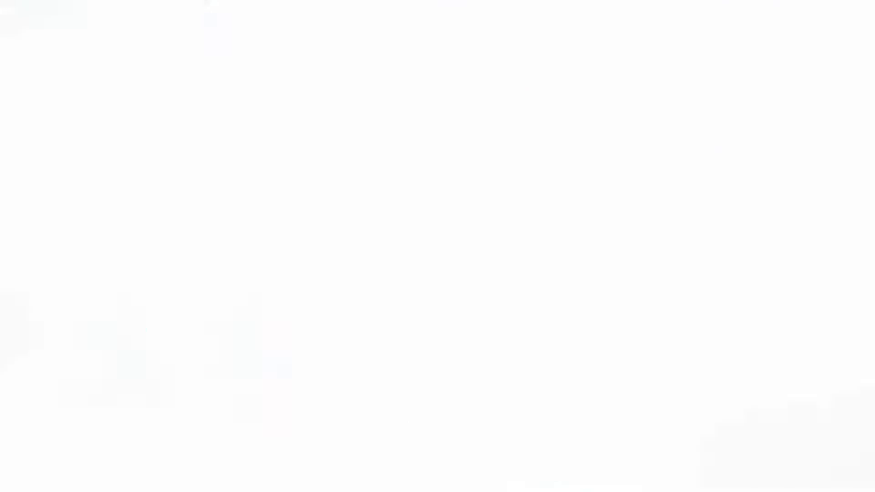